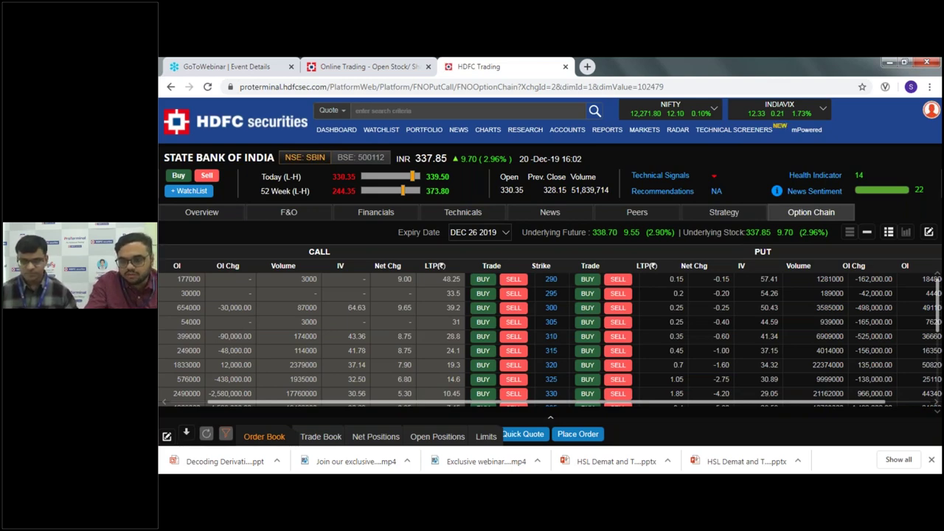
Open the F&O Option Calculator and select the NIFTY 26 Dec 2019 PE contract on the NFO exchange.
mouse_move(641, 129)
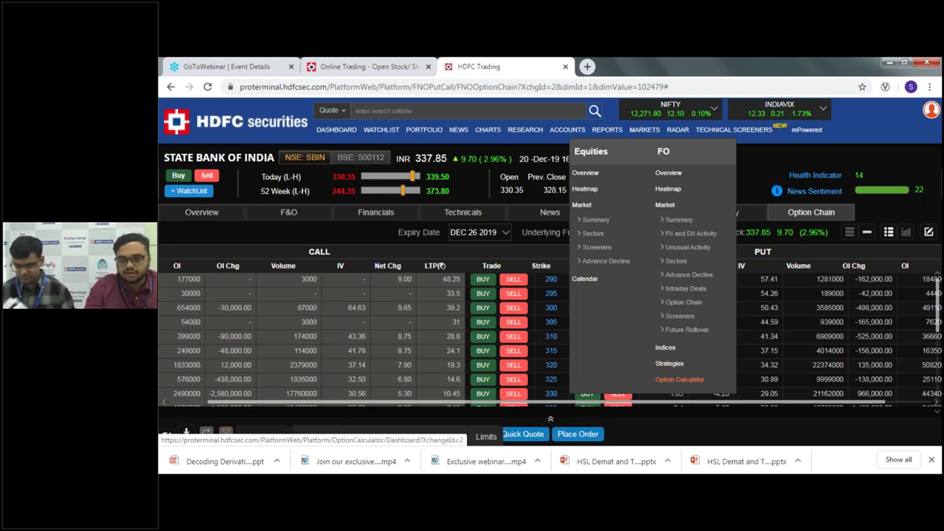
left_click(679, 379)
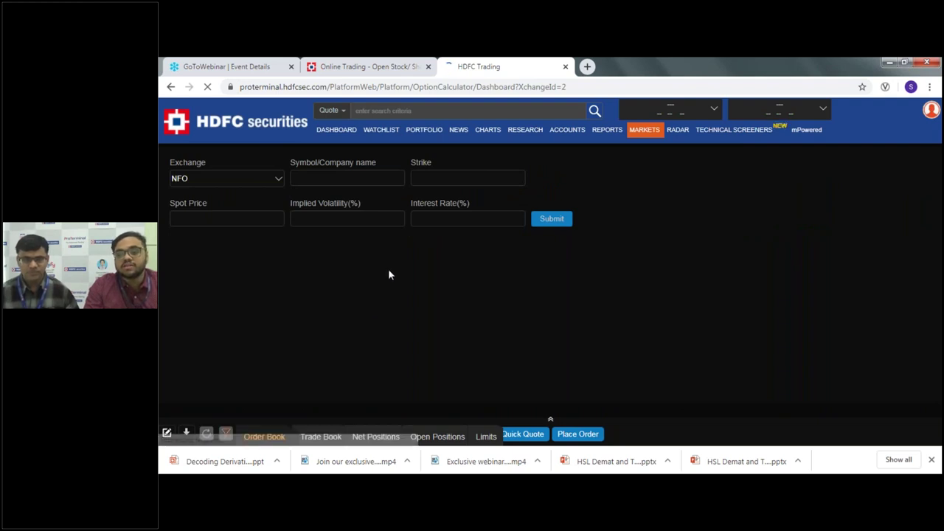
left_click(368, 180)
type("nifty")
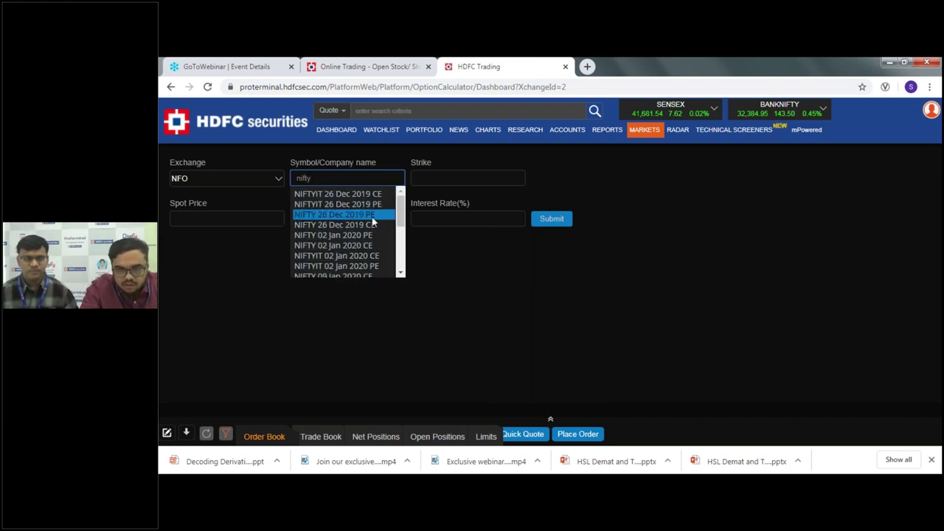
left_click(371, 219)
left_click(435, 177)
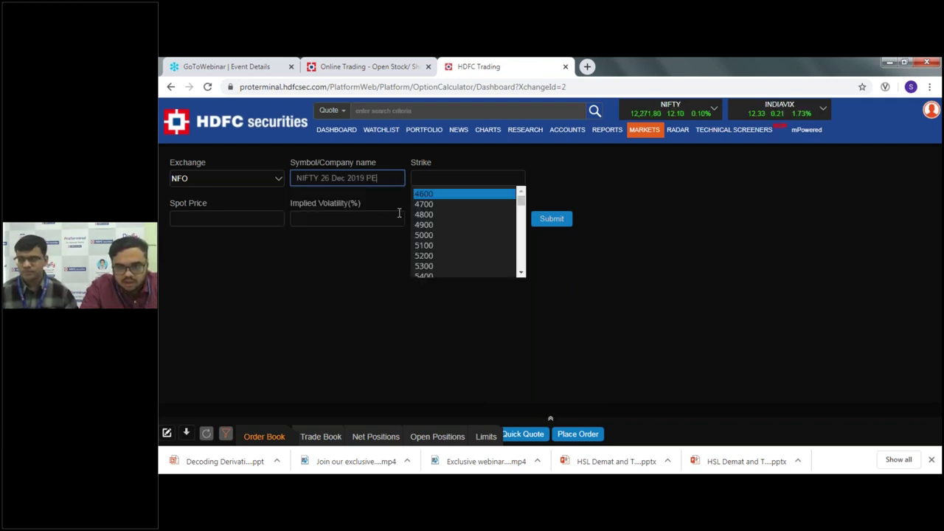
Set the strike to 12200 and calculate the option's theoretical price and Greeks.
left_click(432, 178)
type("122")
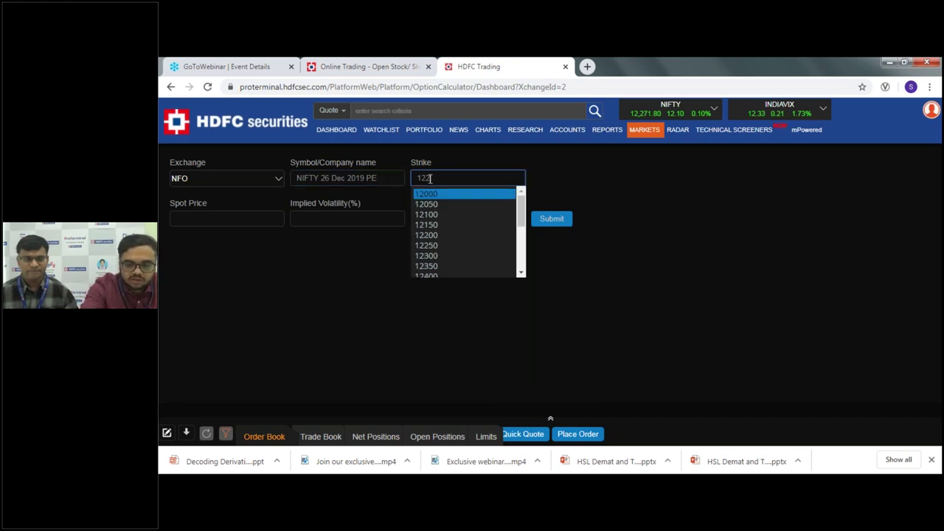
type("00")
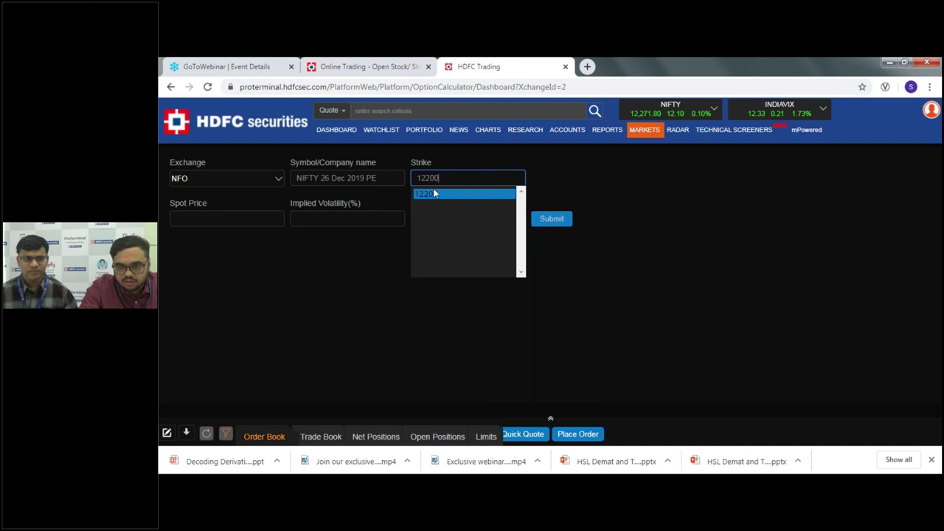
left_click(432, 190)
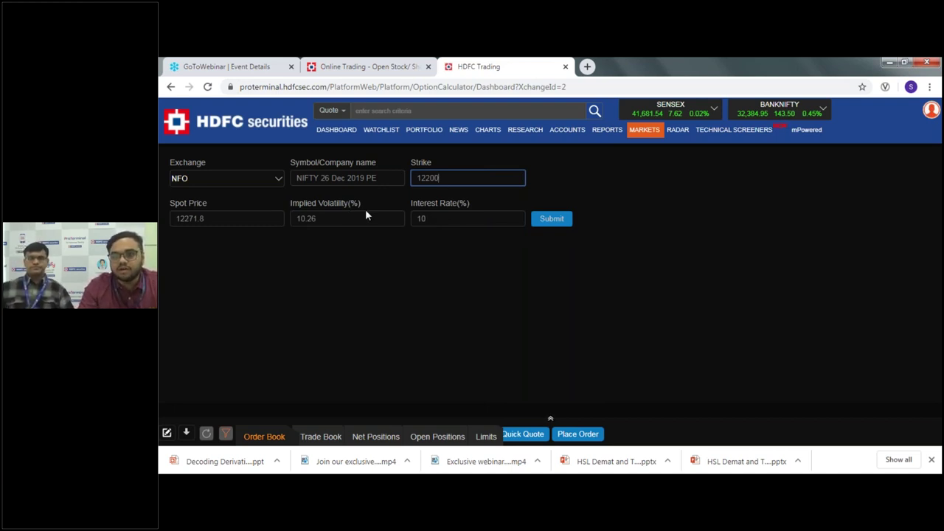
left_click(546, 227)
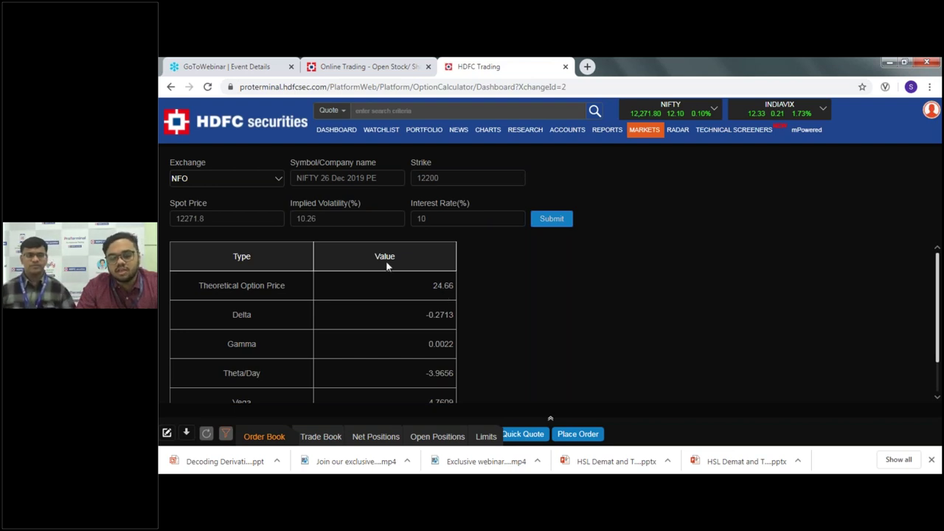
Set the implied volatility to 12% and recalculate the option values.
double_click(354, 221)
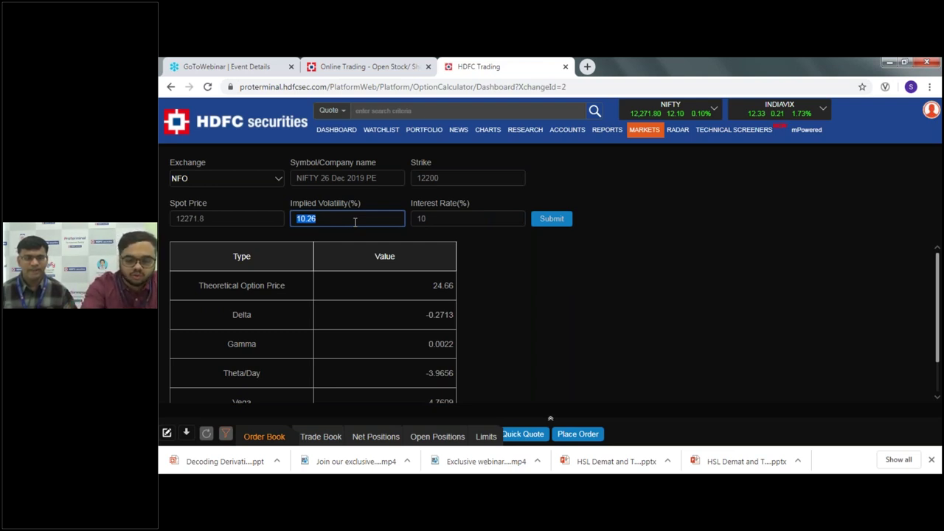
type("12")
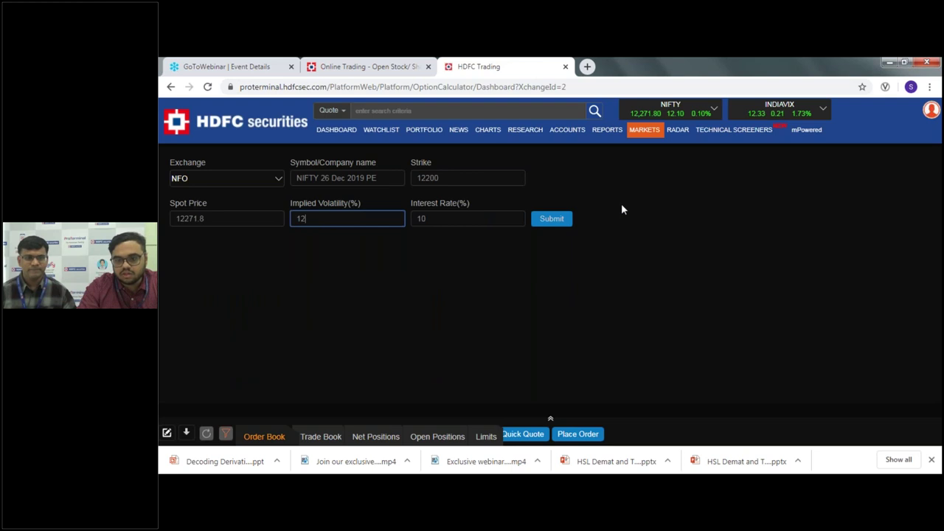
left_click(569, 218)
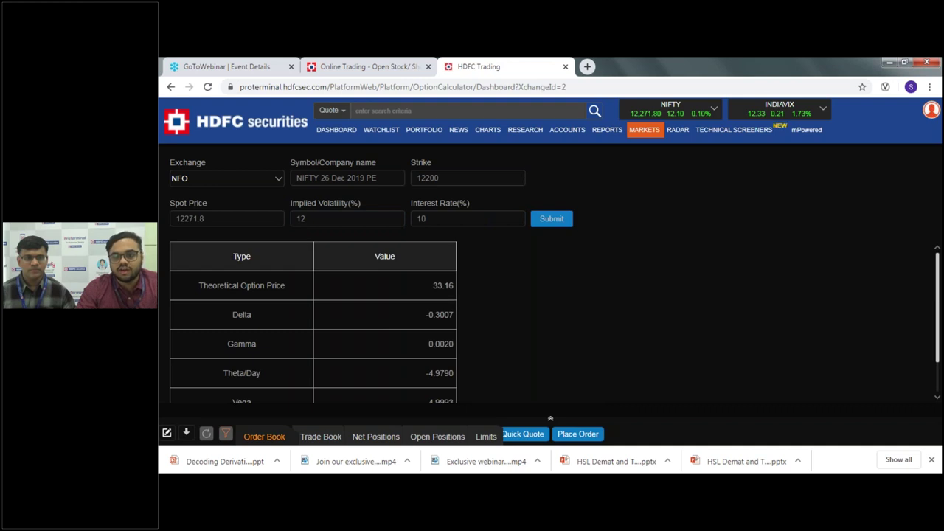
Set the implied volatility to 8% and recalculate the option values.
left_click(385, 221)
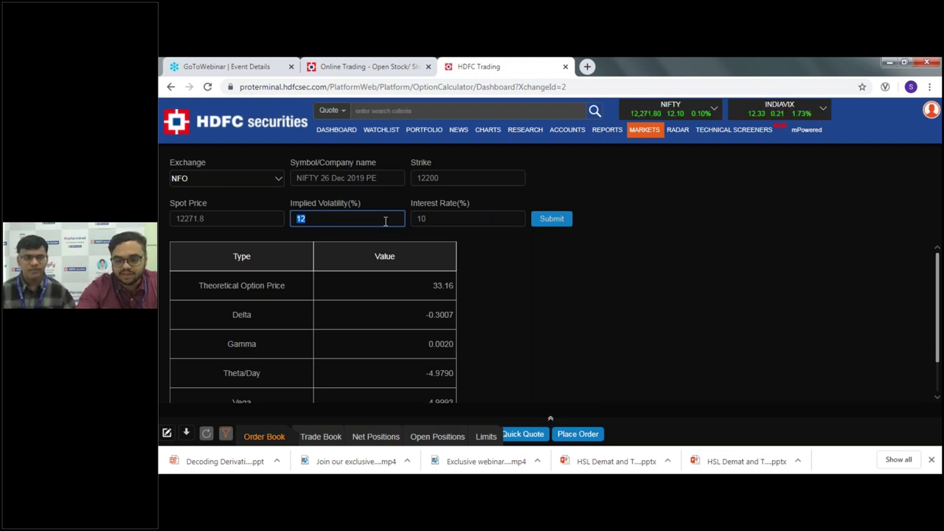
type("8")
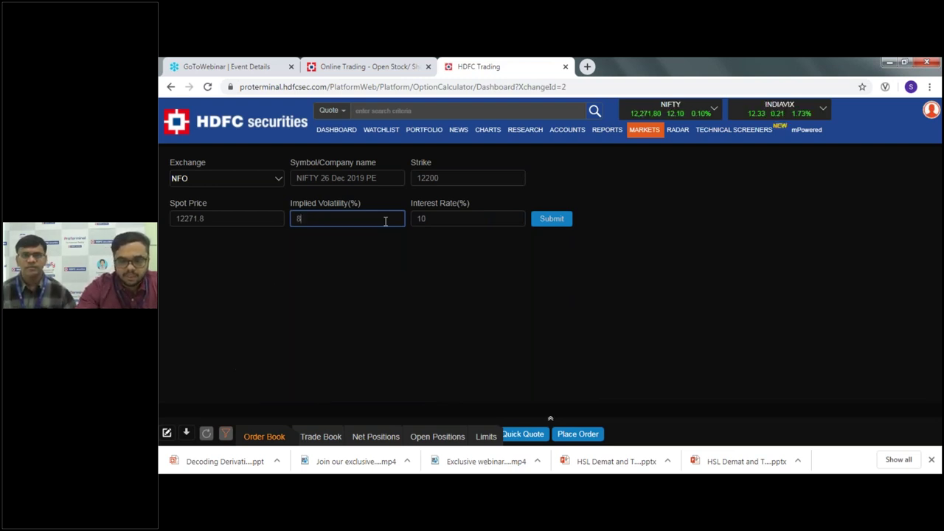
left_click(540, 220)
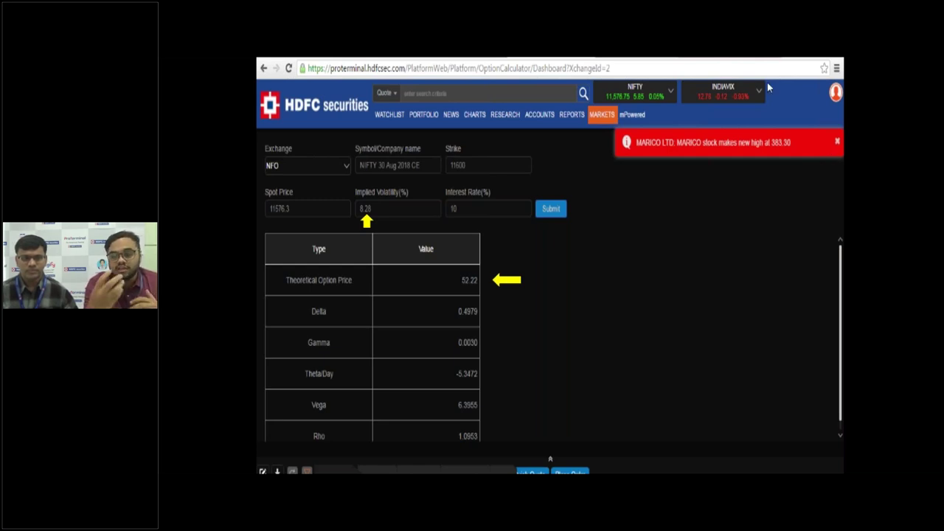
Return to the running PowerPoint slide show and advance past the option calculator and option chain slides to the Rollover slide.
key("alt+Tab")
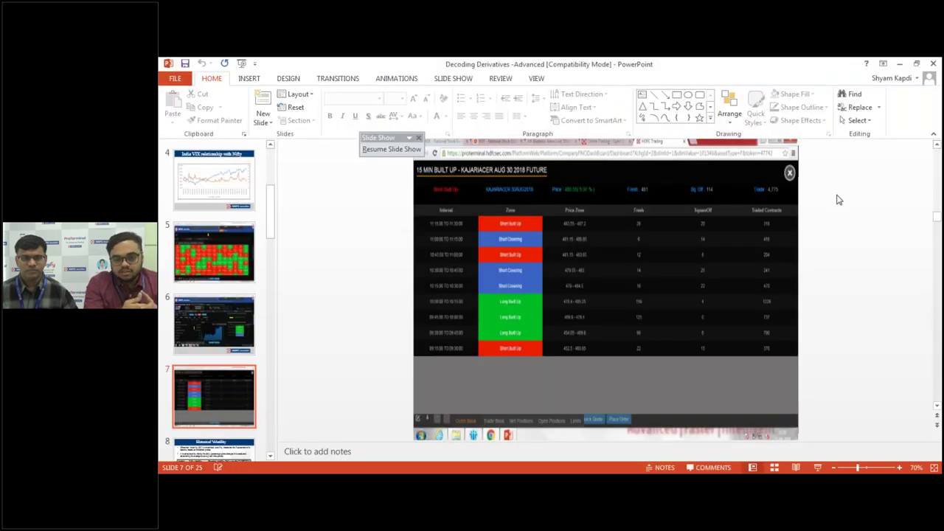
key("alt+Tab")
key("Right")
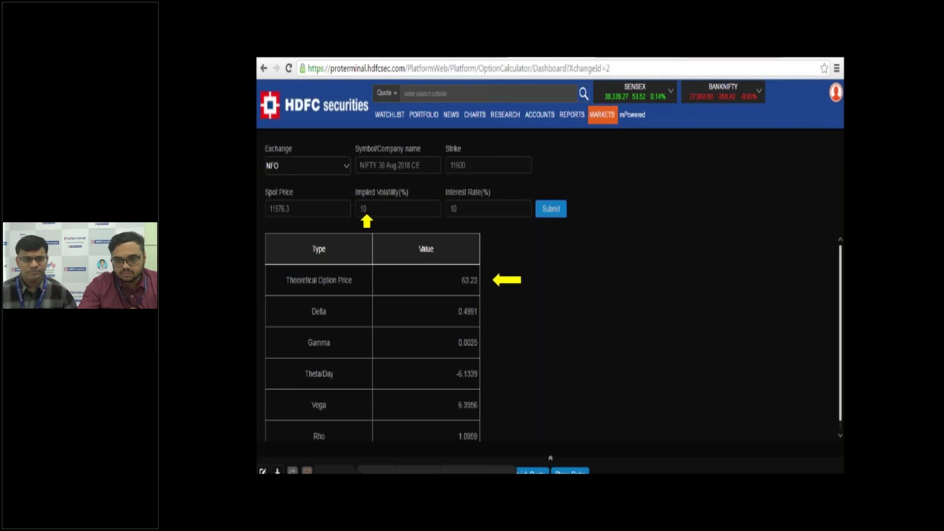
key("Right")
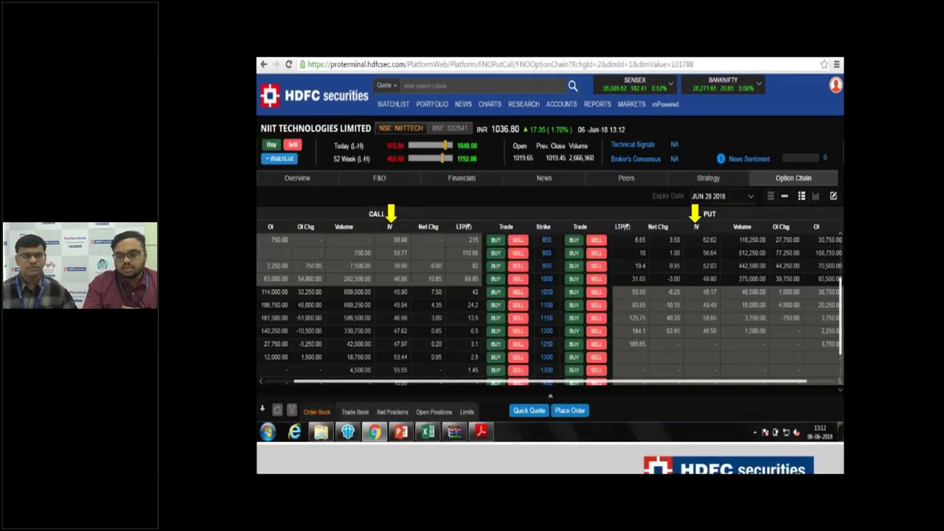
key("Right")
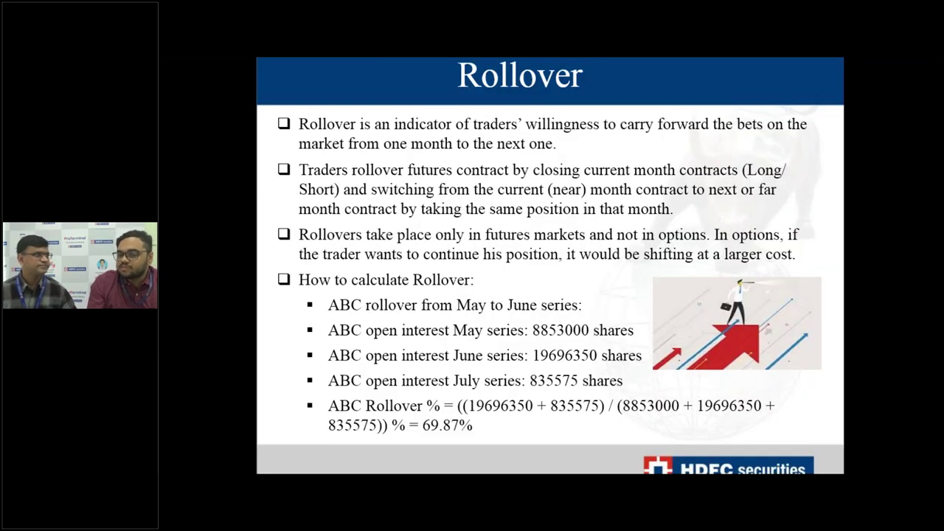
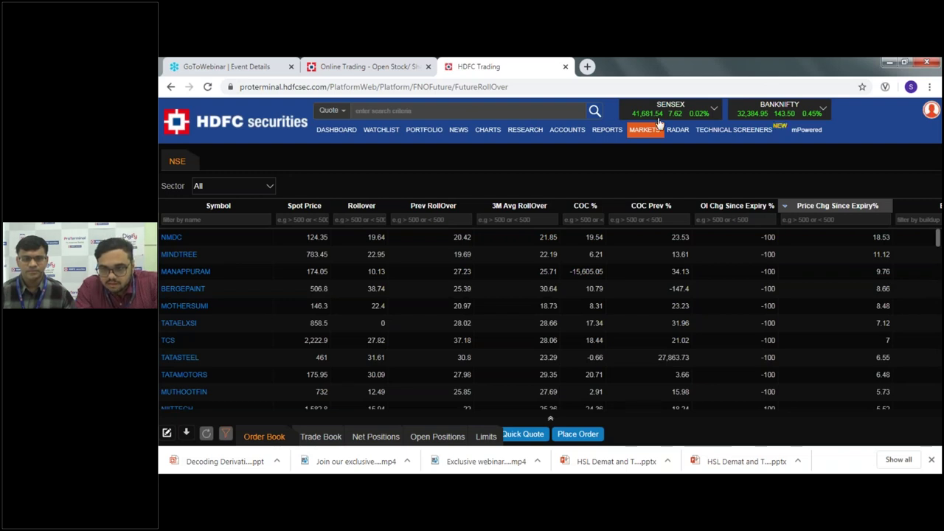
Open the F&O Strategies page and set the NIFTY target date to 26-Dec-2019 and the target price to 12900.
mouse_move(647, 132)
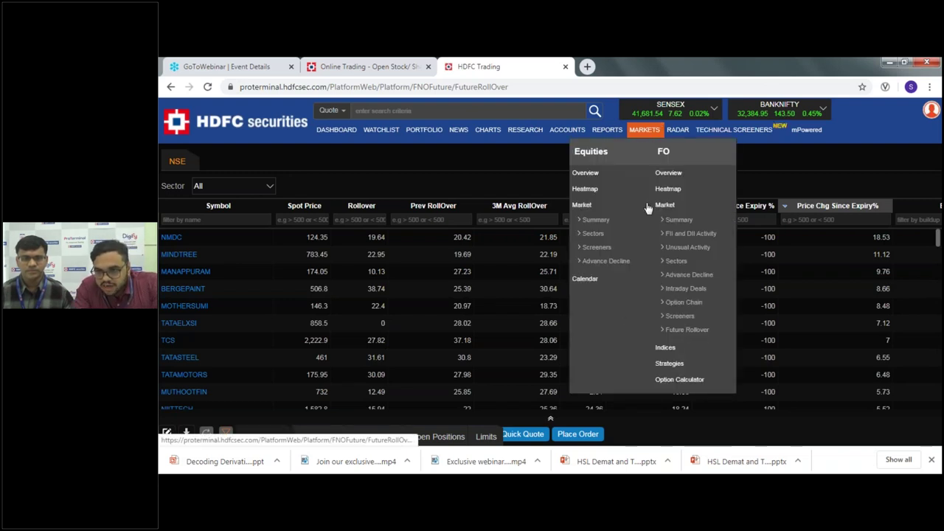
left_click(663, 363)
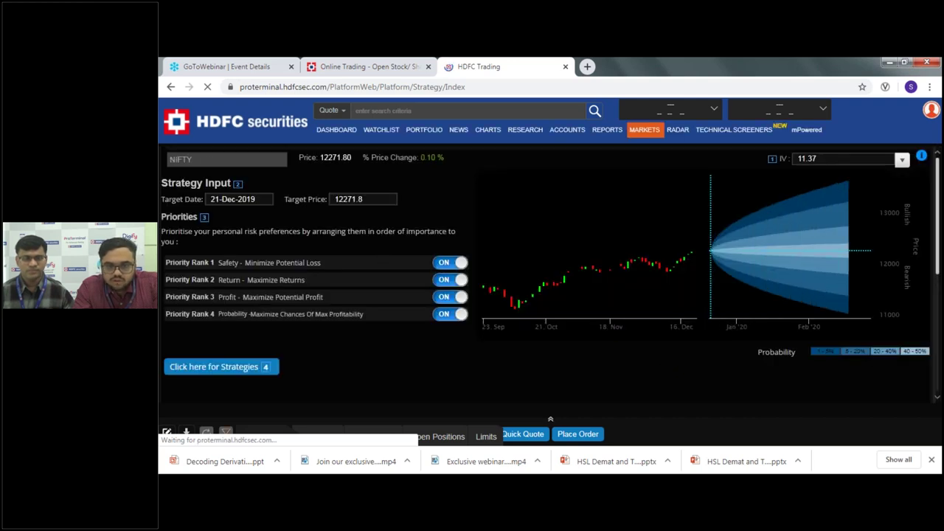
left_click(268, 199)
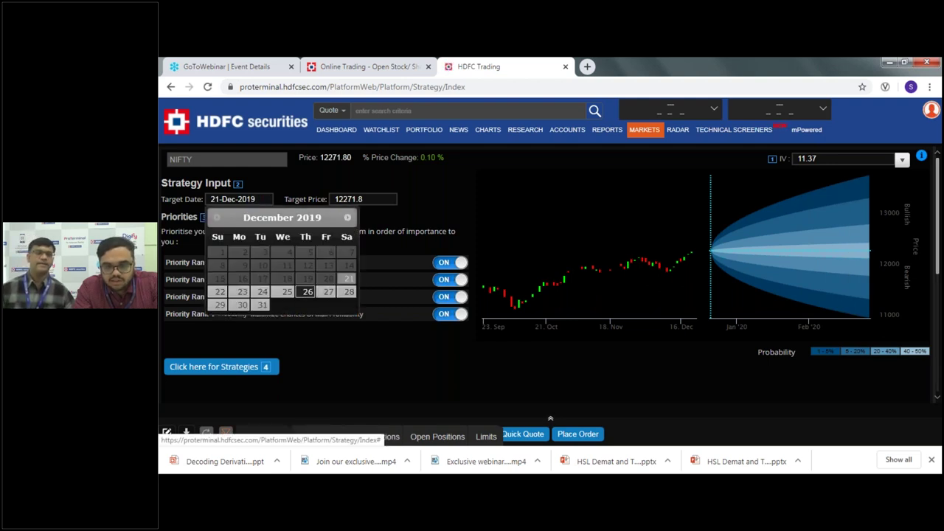
left_click(307, 292)
key("Tab")
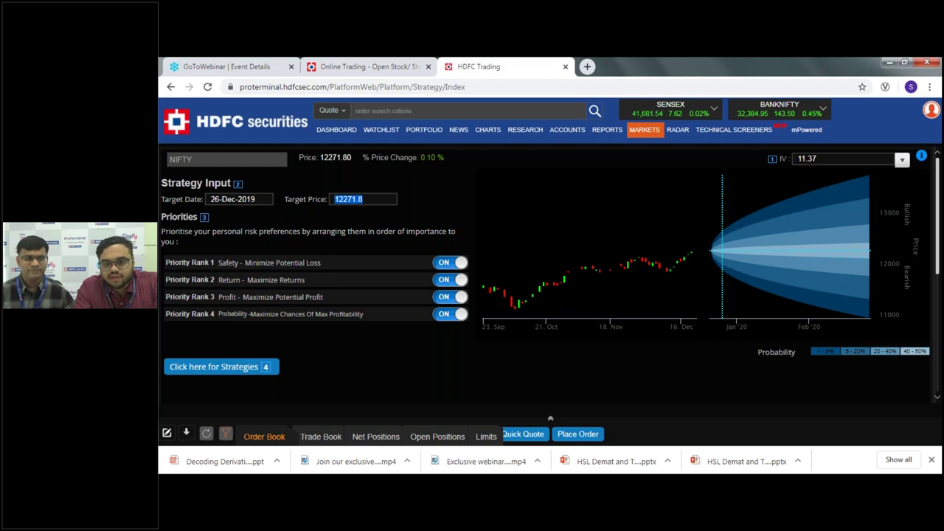
type("12900")
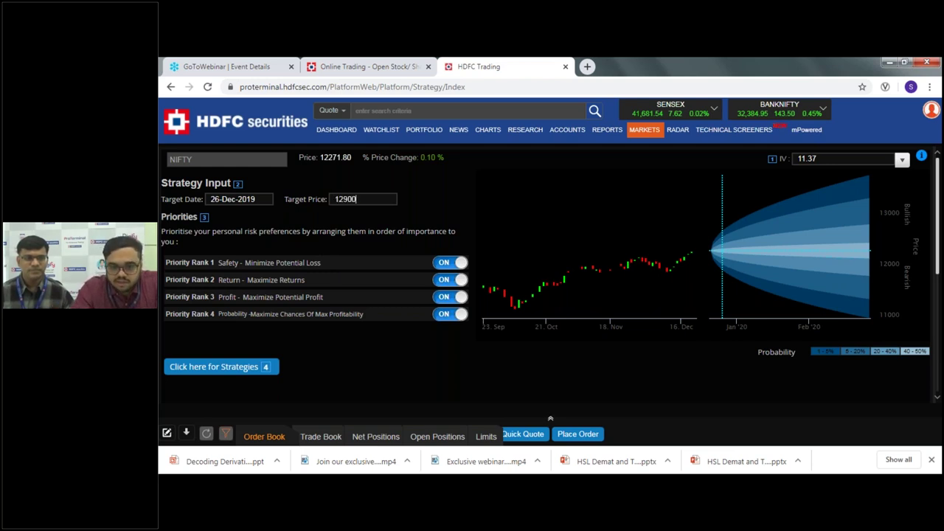
left_click(476, 219)
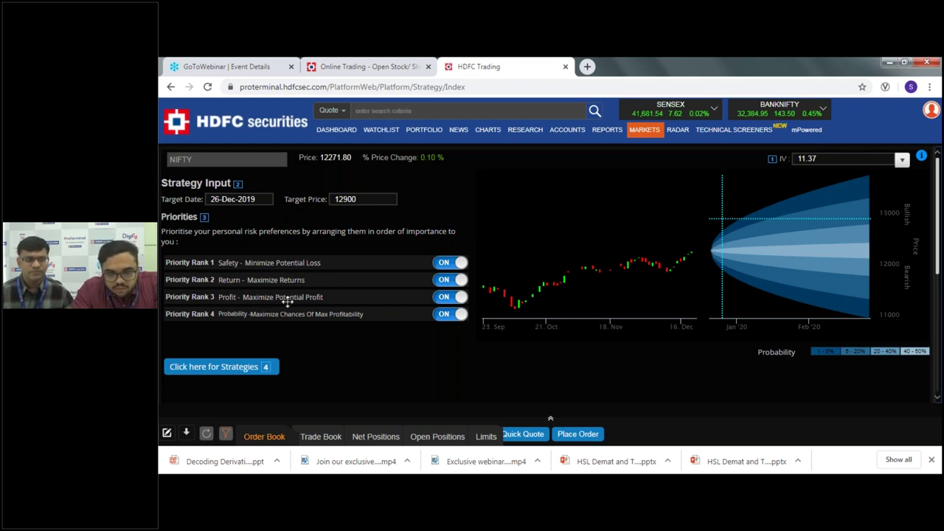
Rank the priorities as Profit, Return, Probability and Safety, and generate the matching strategies.
mouse_move(287, 299)
left_mouse_down()
mouse_move(288, 264)
mouse_move(287, 281)
left_mouse_up()
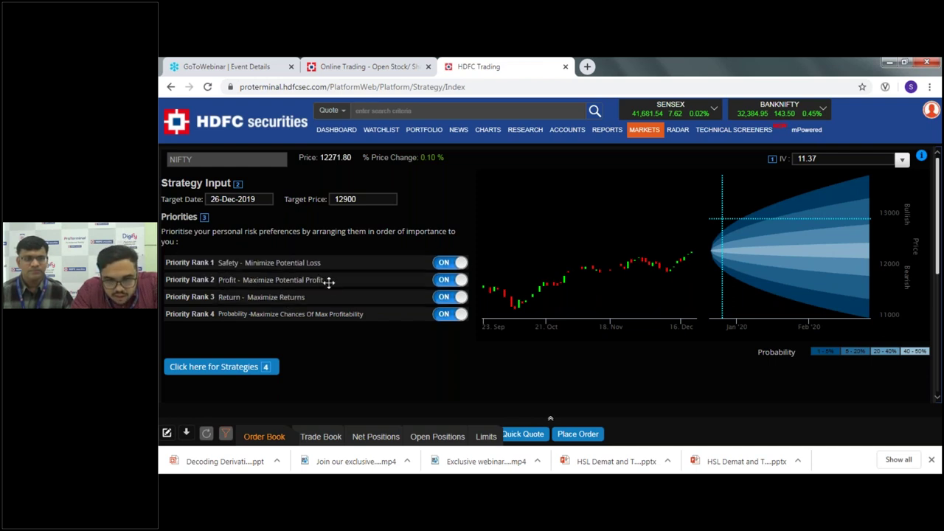
left_click_drag(328, 282, 328, 267)
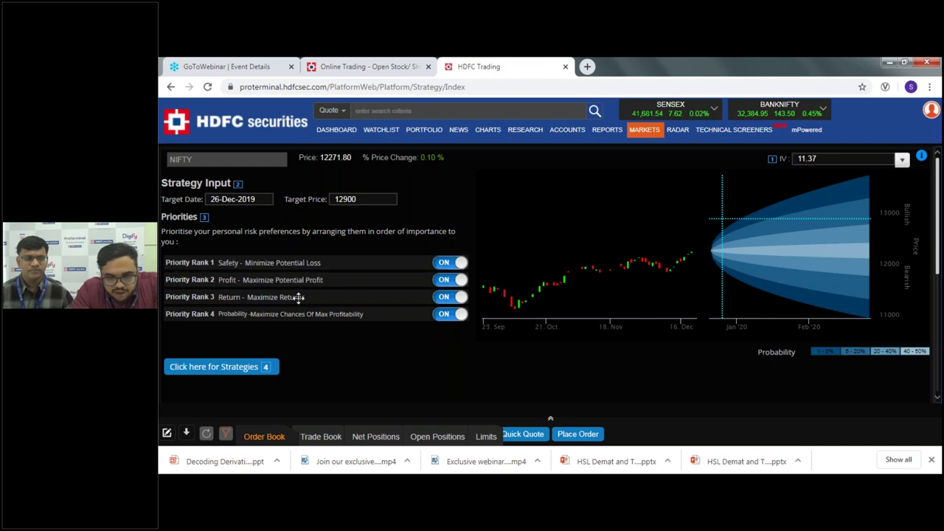
left_click_drag(298, 297, 298, 279)
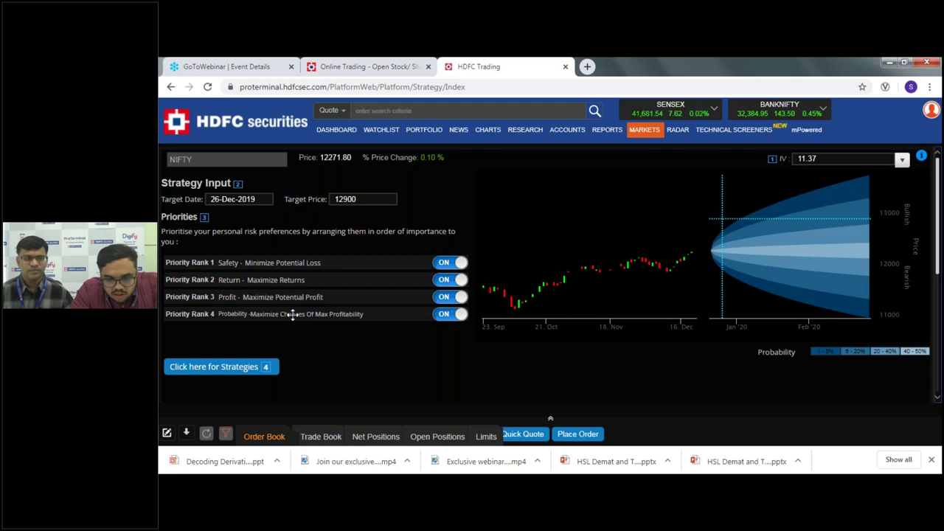
left_click_drag(293, 314, 298, 294)
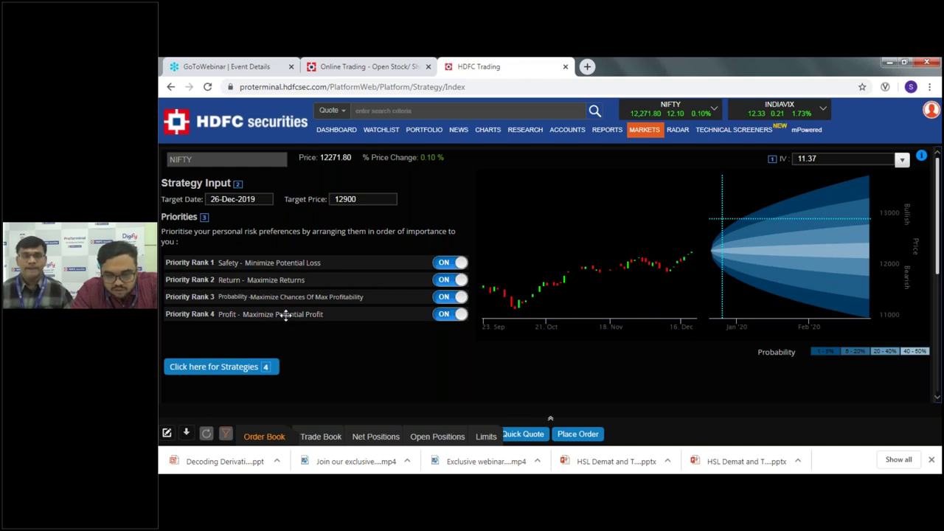
mouse_move(285, 314)
left_mouse_down()
mouse_move(286, 259)
mouse_move(281, 325)
left_mouse_up()
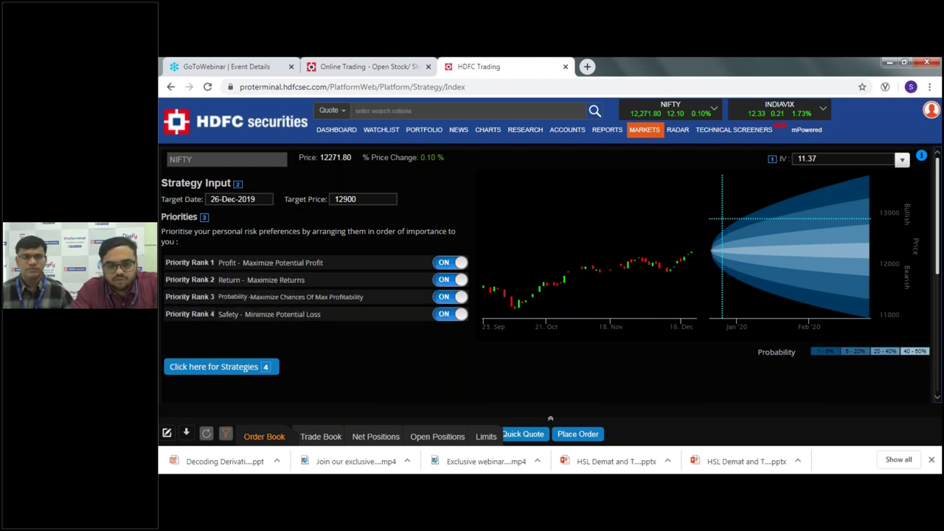
left_click(209, 374)
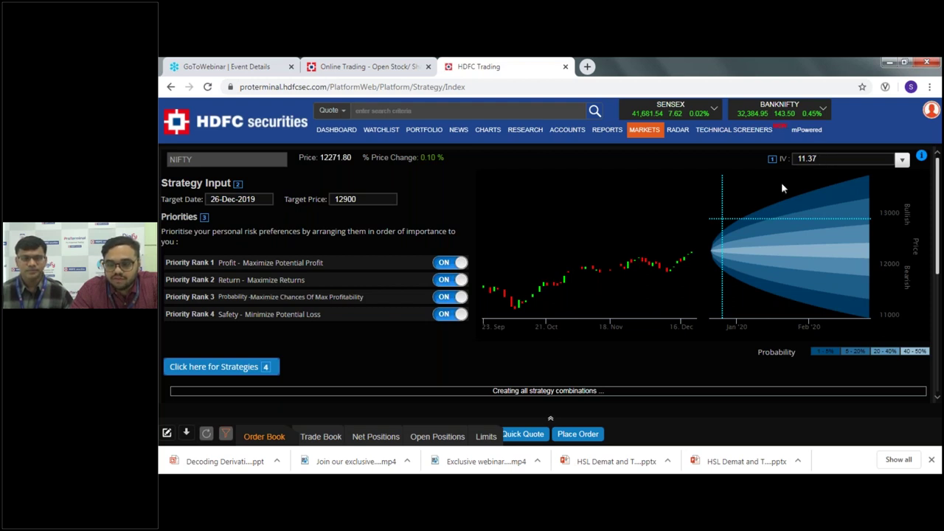
Move the target on the NIFTY probability chart to 16-Feb-2020 at 13609.93 and regenerate the matching strategies.
mouse_move(696, 249)
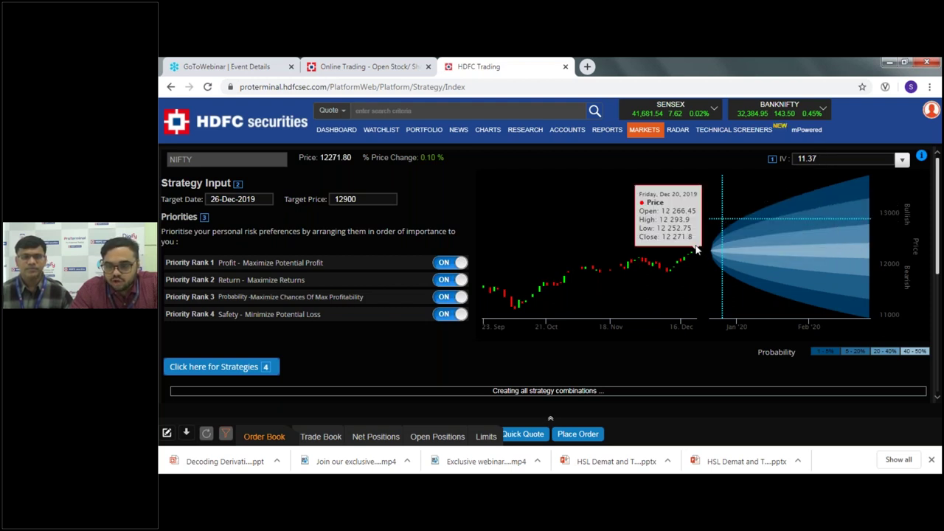
mouse_move(722, 240)
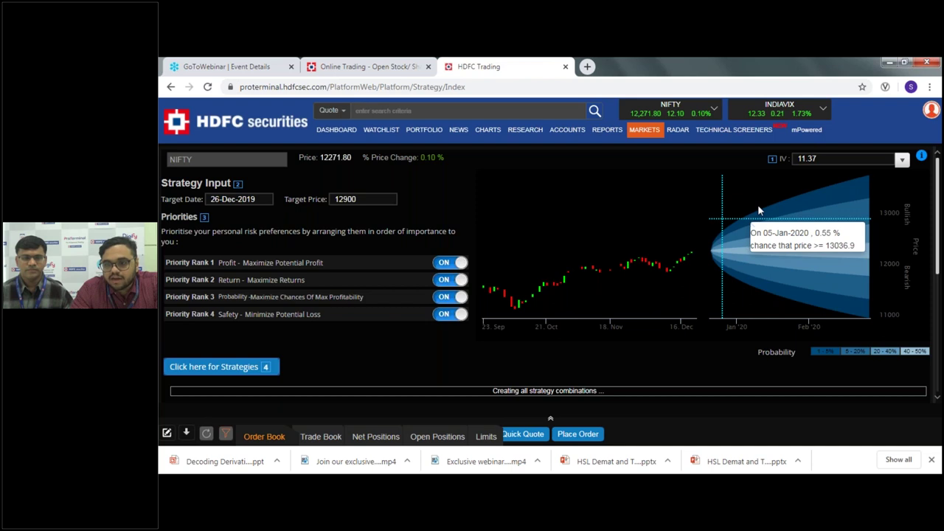
left_click(845, 184)
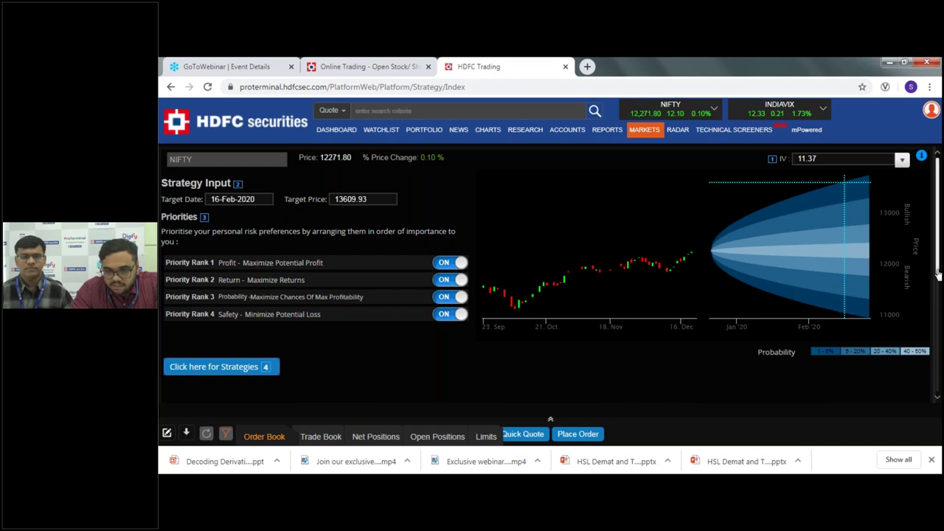
scroll(938, 273, "down", 2)
scroll(195, 237, "down", 2)
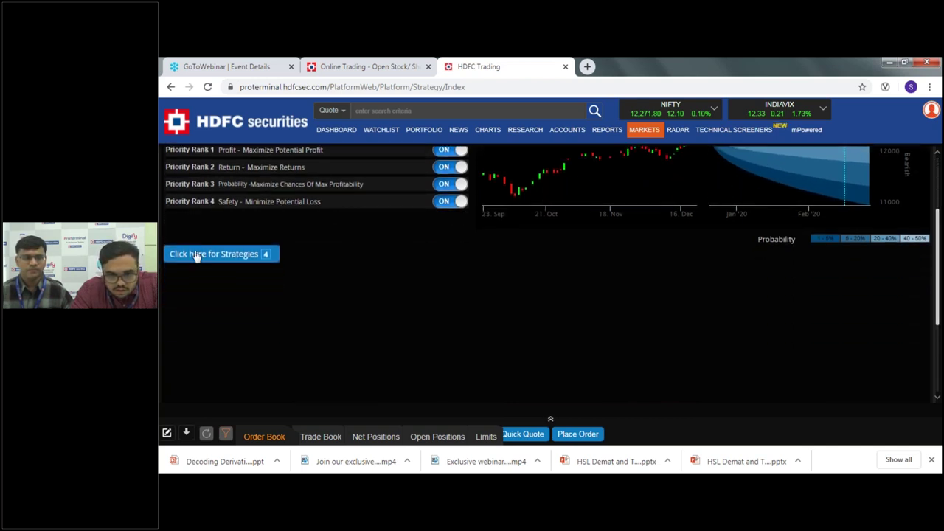
left_click(195, 255)
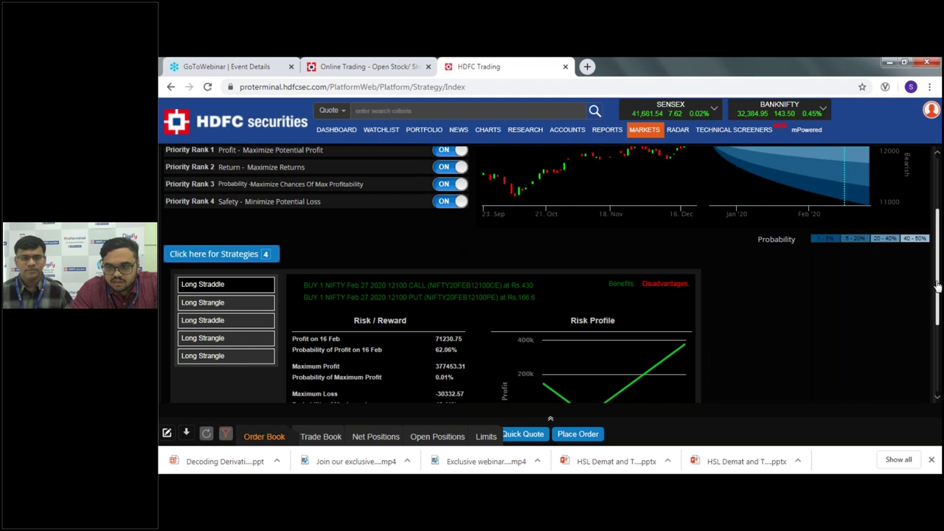
left_click_drag(938, 286, 935, 303)
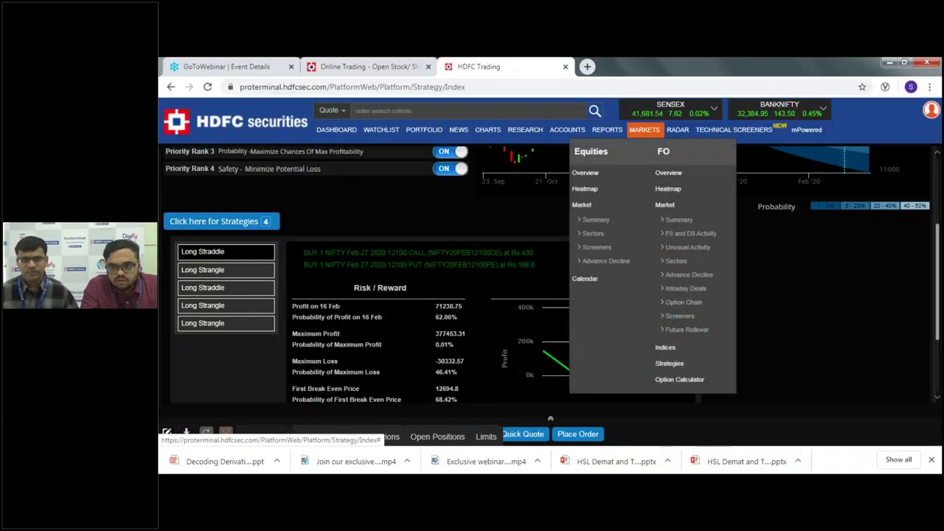
Search the quotes for "dlf" and open the DLF 26 DEC 2019 future.
left_click(530, 108)
type("dlf")
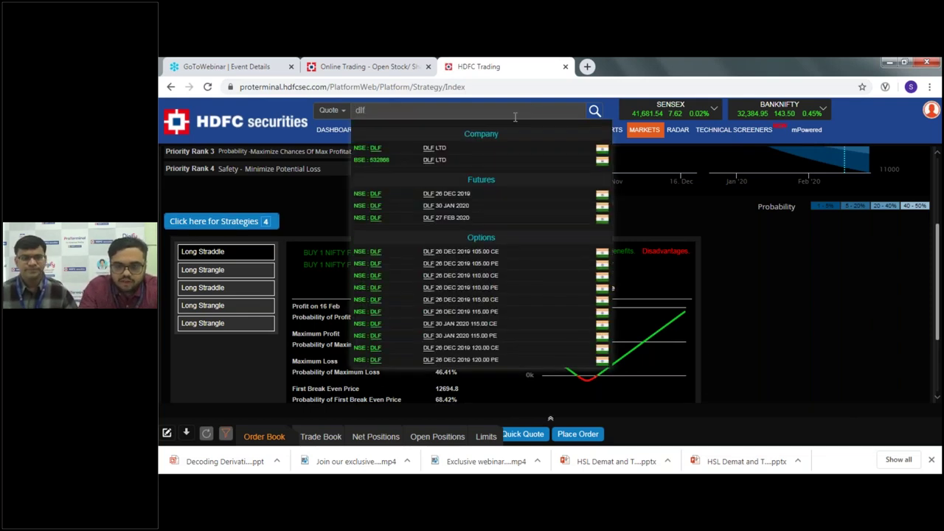
mouse_move(595, 151)
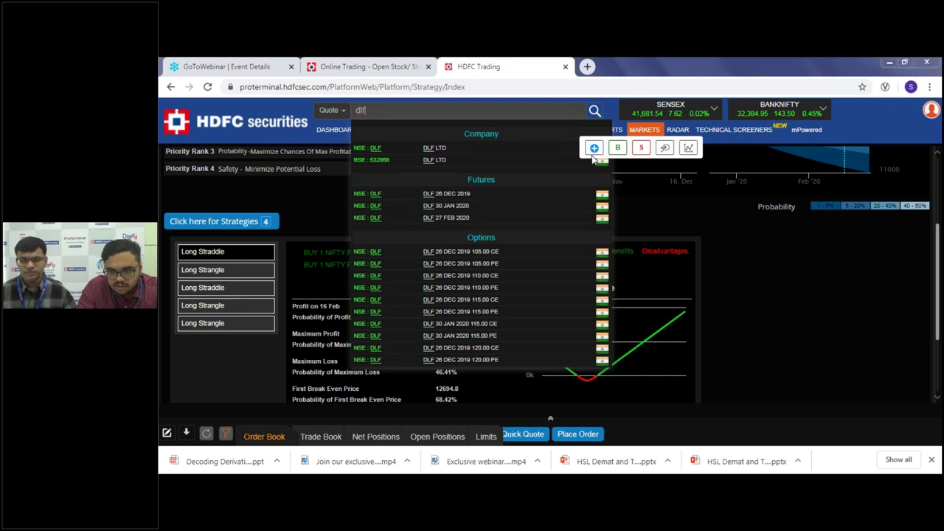
left_click(594, 149)
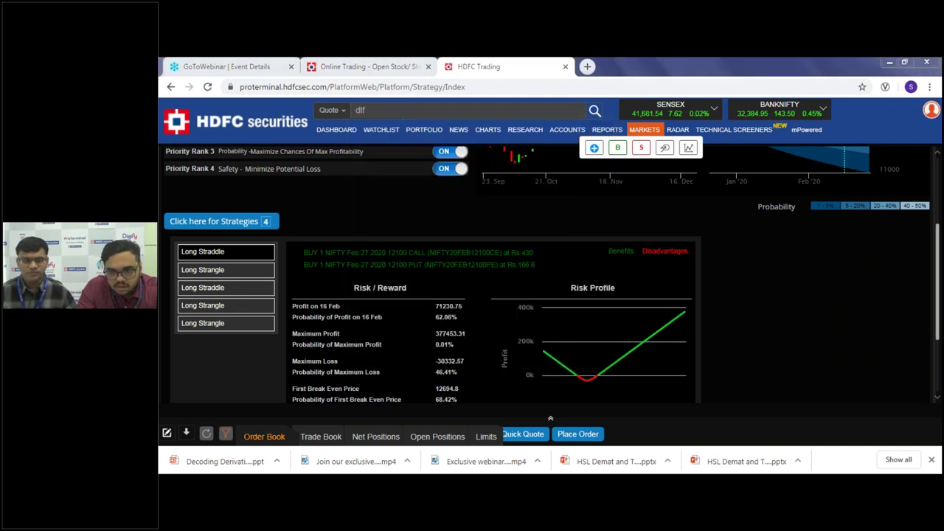
left_click(501, 109)
mouse_move(454, 196)
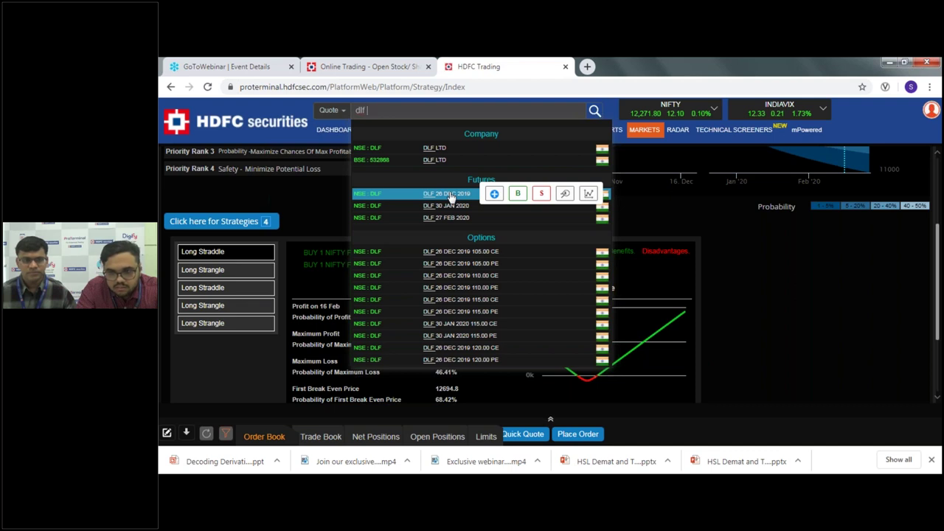
left_click(432, 195)
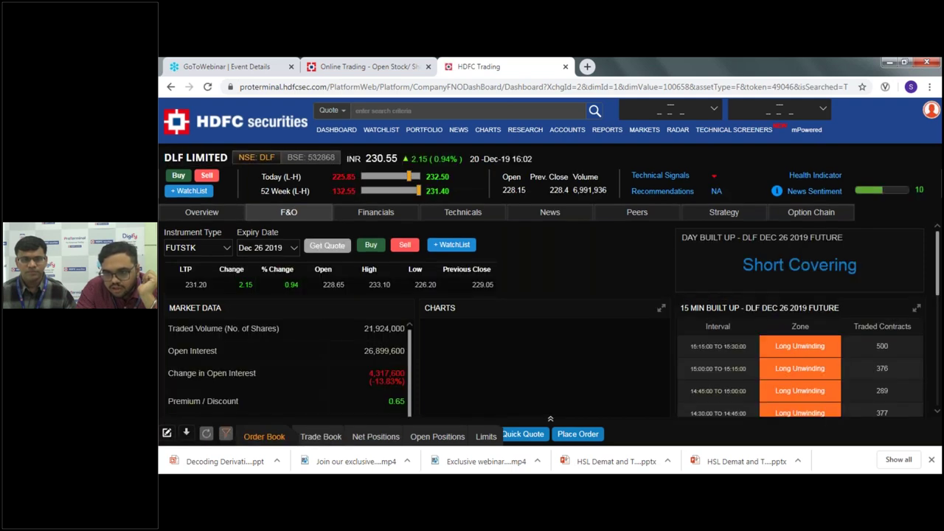
Open DLF's option chain and examine the put-side columns.
left_click(823, 228)
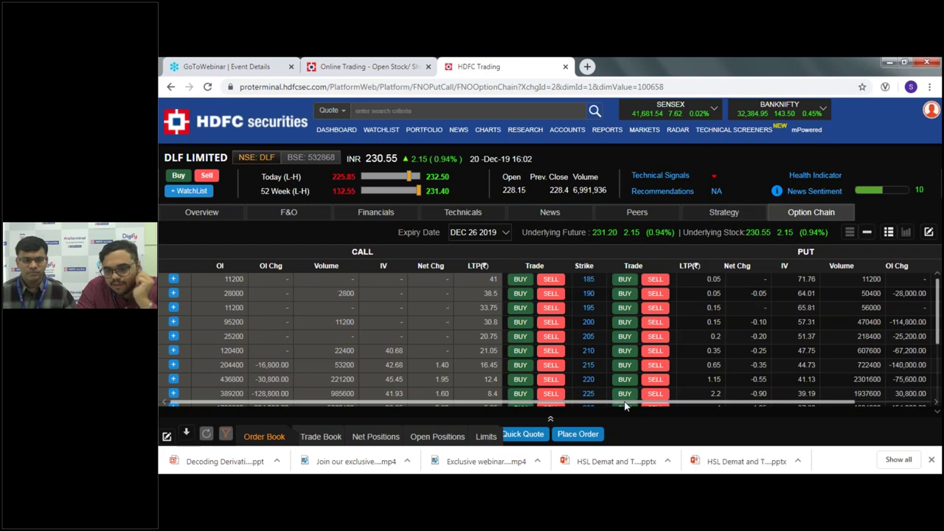
left_click_drag(625, 404, 663, 404)
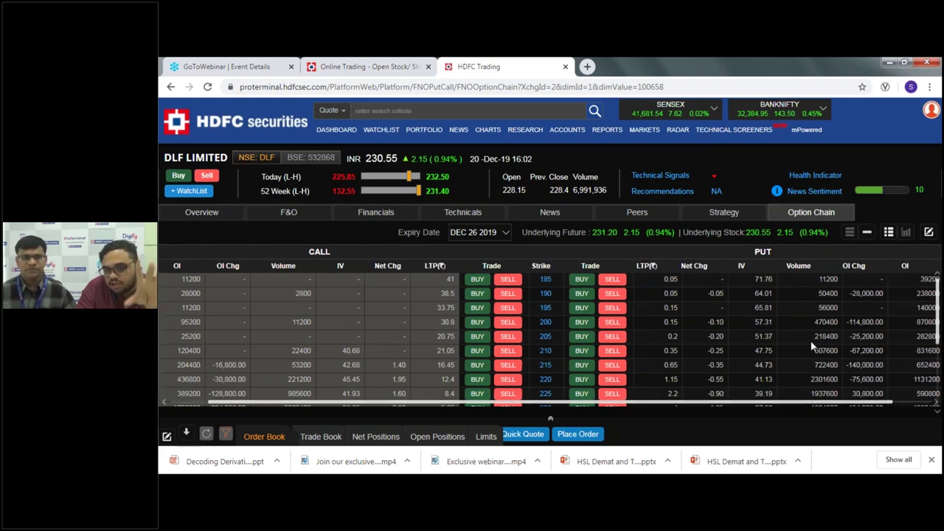